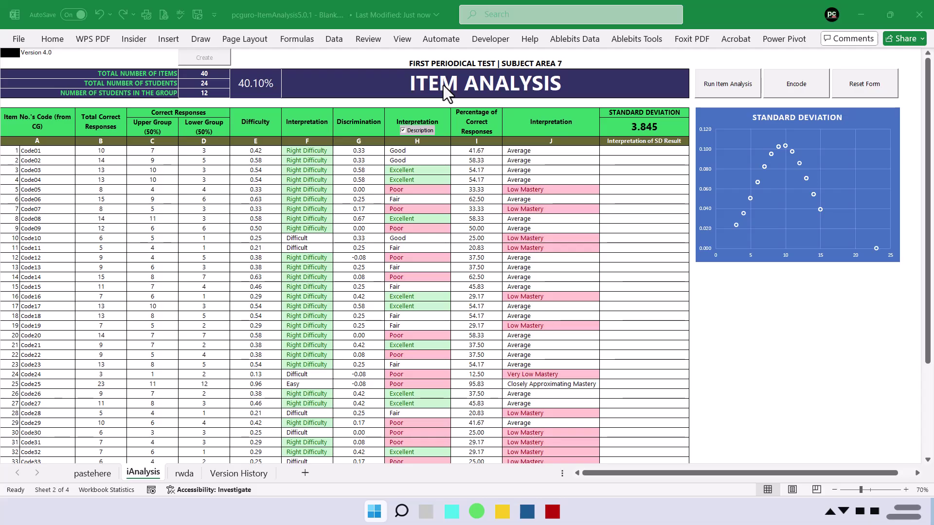
Step: Reset the item analysis form, and enter code LC-01 for items 1 to 6 and LC-02 for items 7 to 11
click(860, 83)
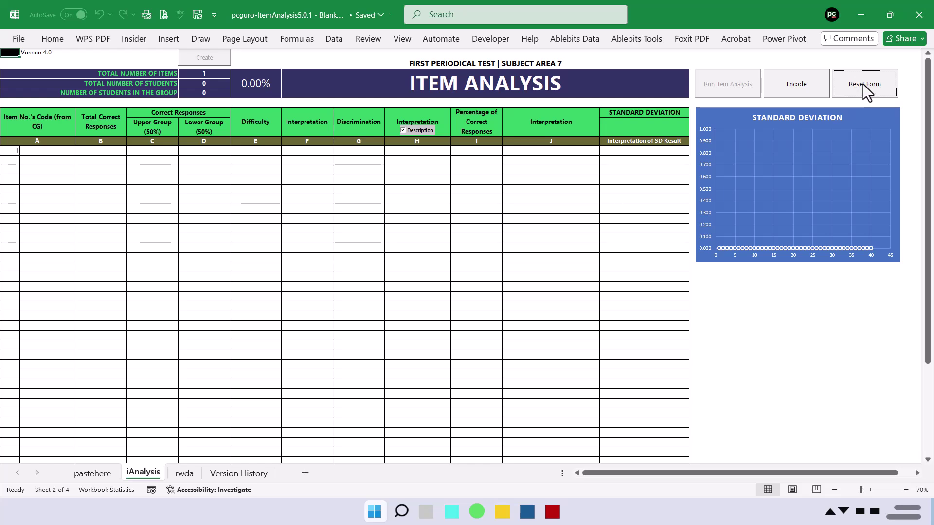
click(643, 474)
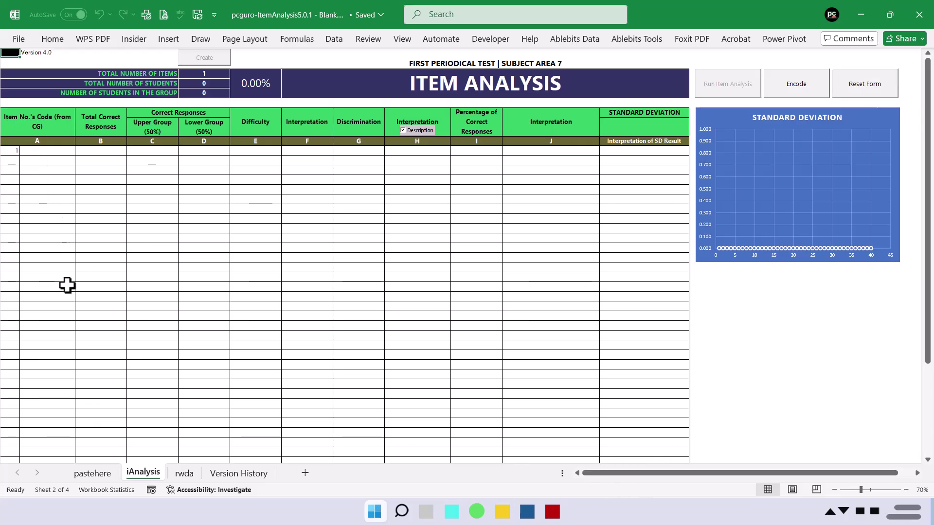
click(57, 151)
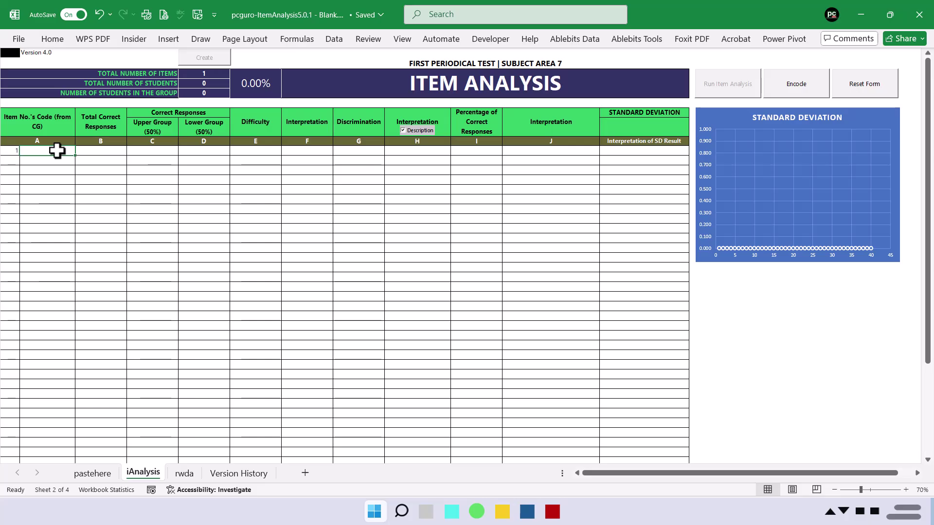
text(LC-01)
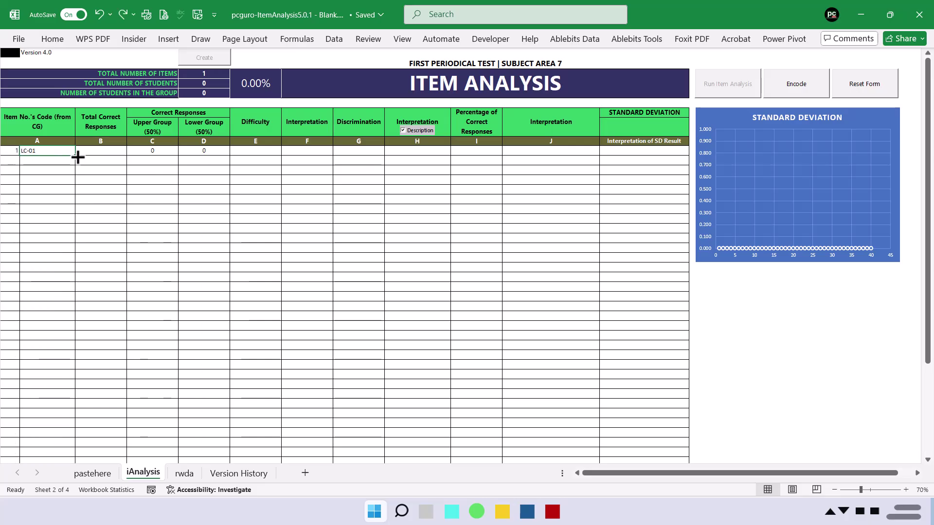
drag(75, 154, 71, 250)
click(66, 200)
click(73, 210)
click(64, 190)
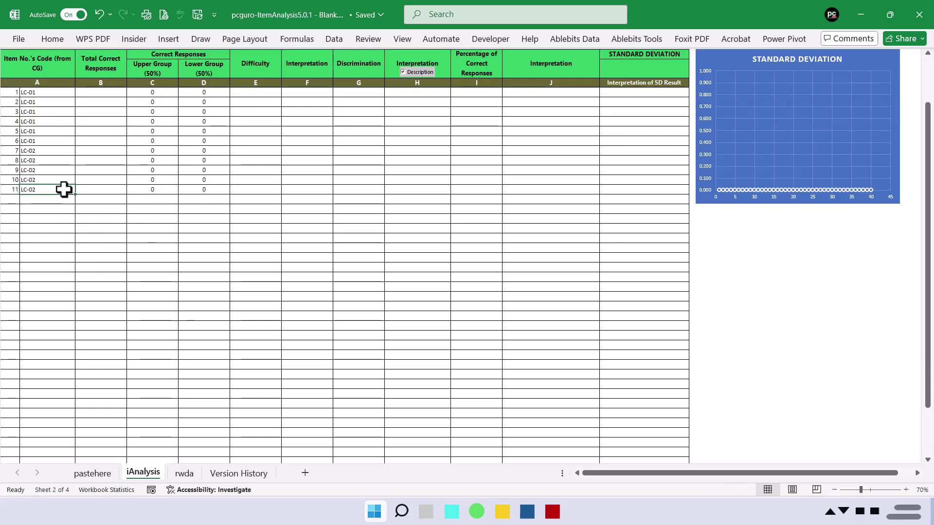
Step: Fill in code LC-03 for items 12 to 22 in the item code column
drag(76, 194, 69, 292)
click(68, 205)
scroll(61, 229, down, 3)
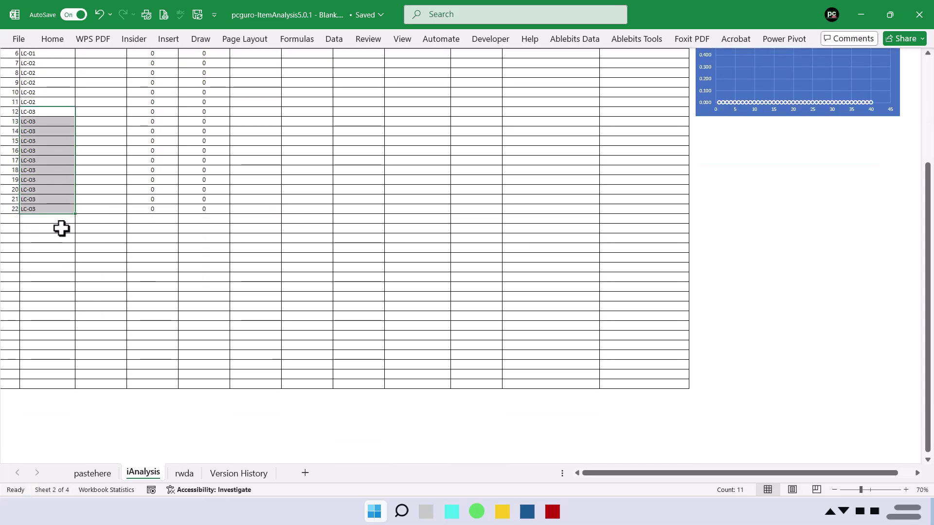
Step: Enter LC-04, LC-05 and LC-06 for items 23, 24 and 25, and fill LC-07 for items 26 to 31
click(63, 210)
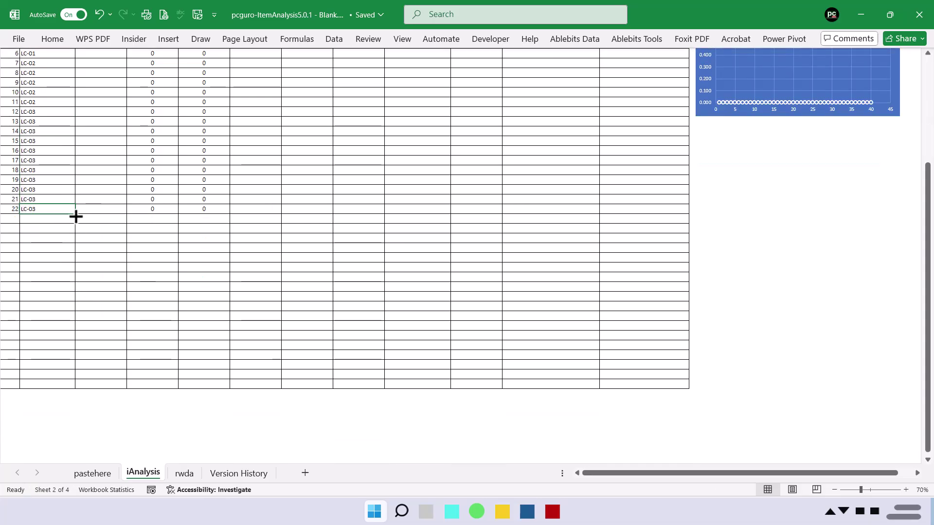
drag(75, 216, 77, 296)
click(69, 248)
scroll(68, 252, down, 2)
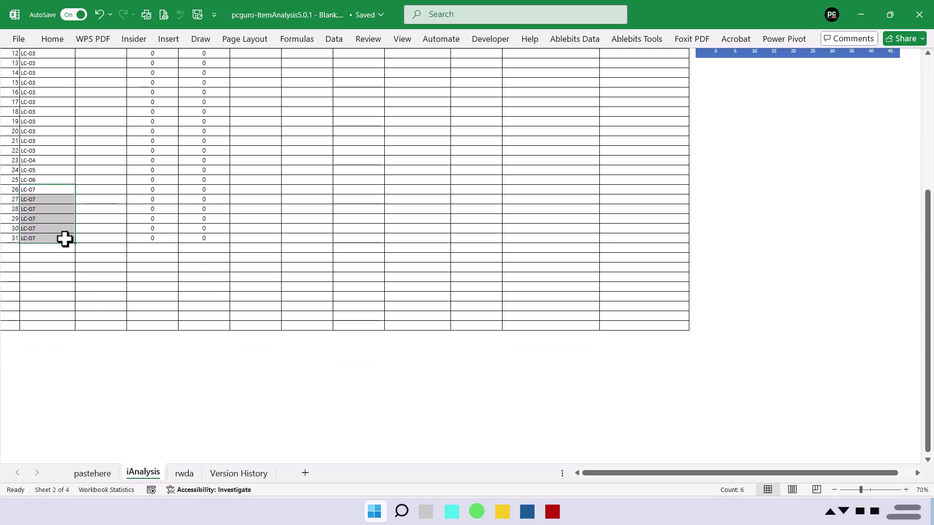
Step: Enter LC-08 for item 32, LC-09 for item 33, and codes for the remaining items up to 40
click(65, 238)
drag(75, 243, 72, 329)
click(67, 286)
click(69, 307)
scroll(159, 285, up, 7)
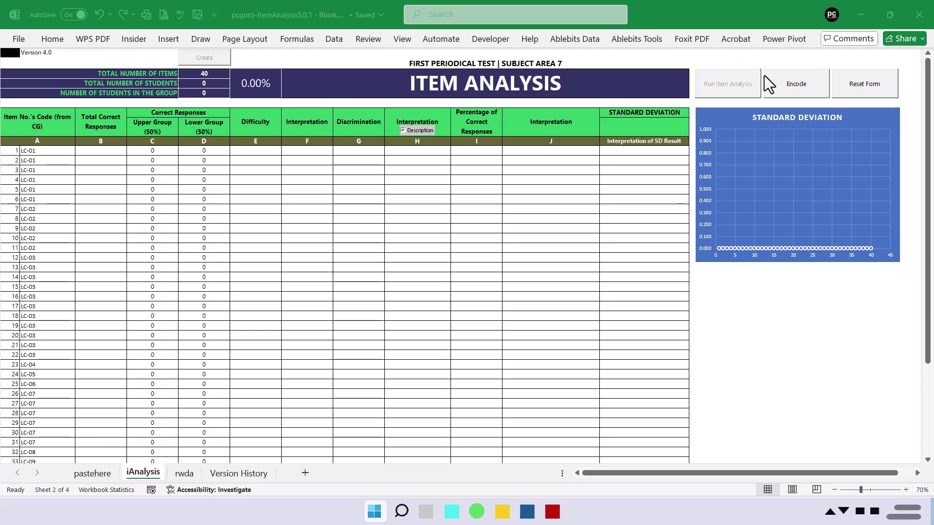
Step: Go to encoding, open the manual data entry form, and enter the first student's first name for row 3
click(807, 85)
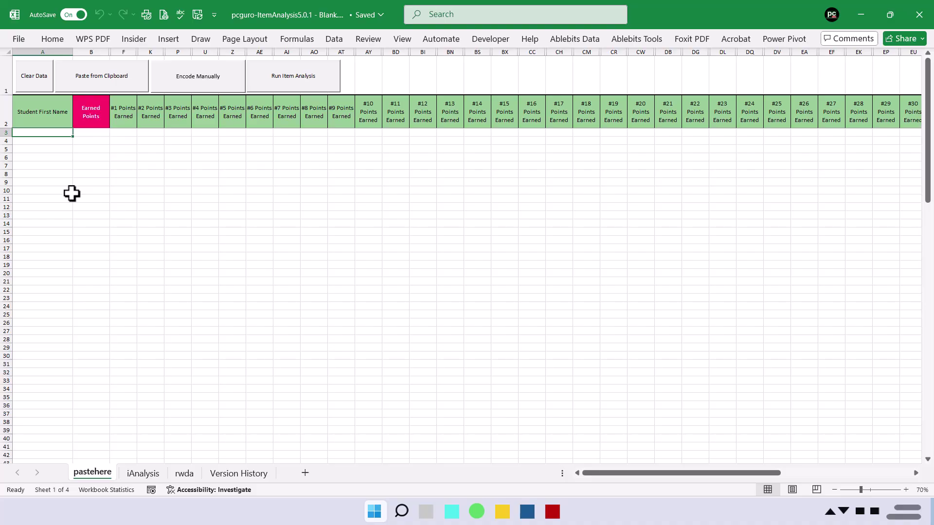
click(200, 82)
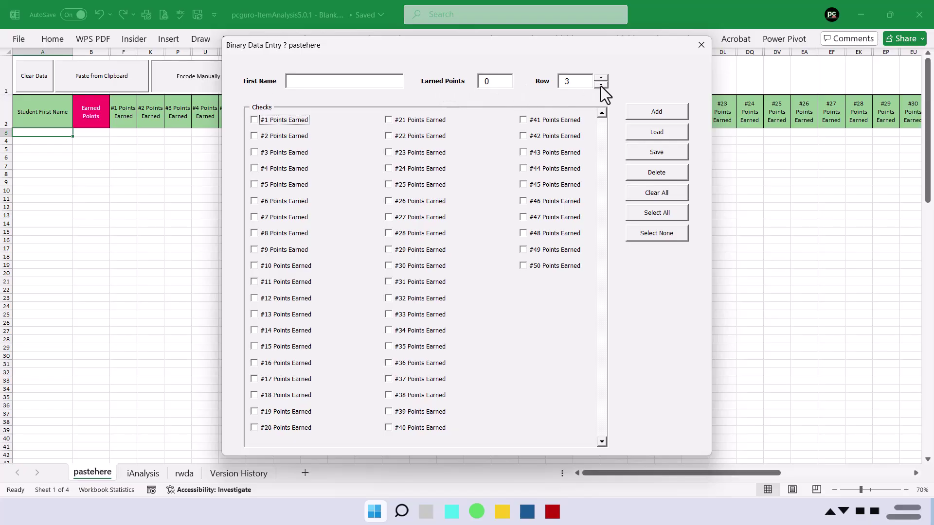
click(359, 82)
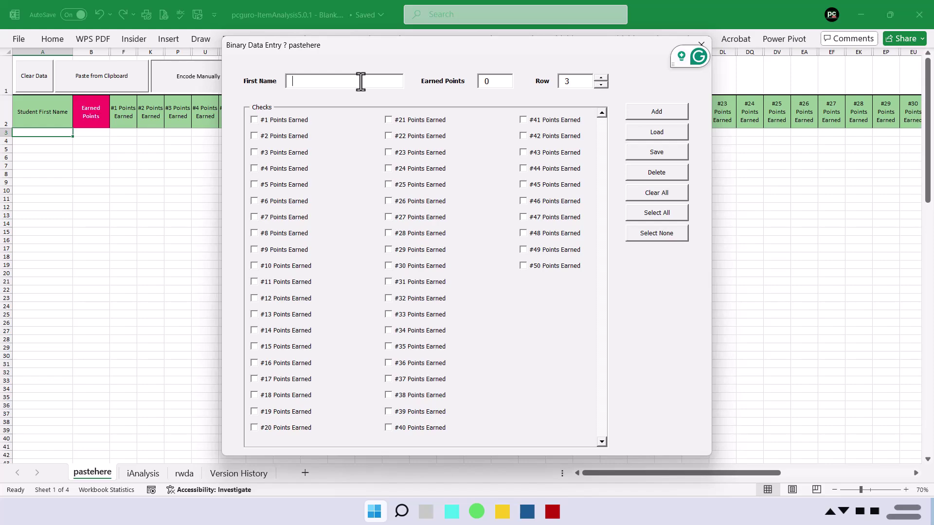
text(Juan)
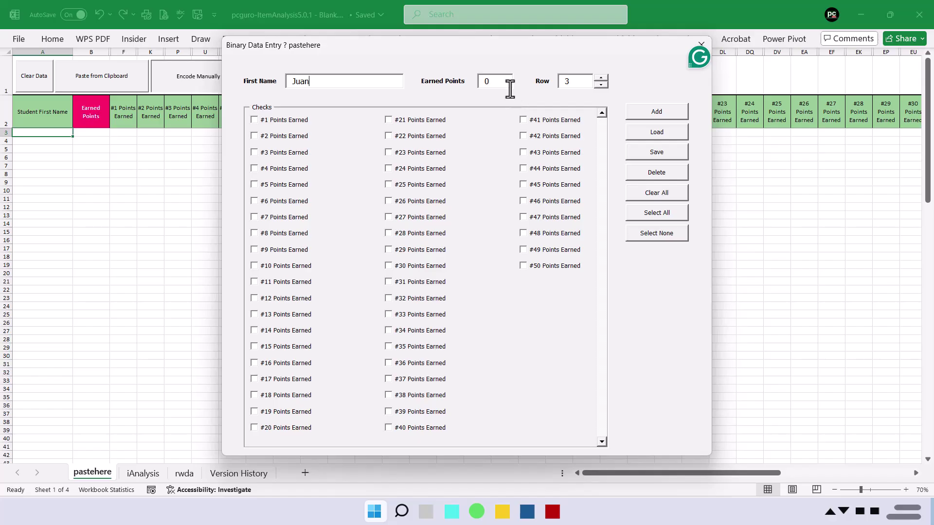
Step: Mark points earned for items 1 to 5, 7 to 9, 11, 12, 14 to 16 and 21
click(282, 120)
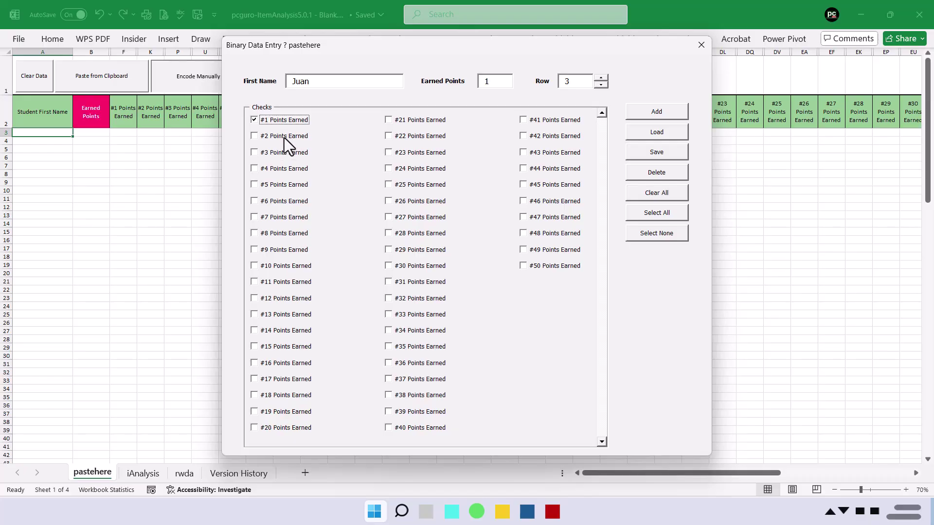
click(275, 169)
click(276, 185)
click(279, 218)
click(279, 234)
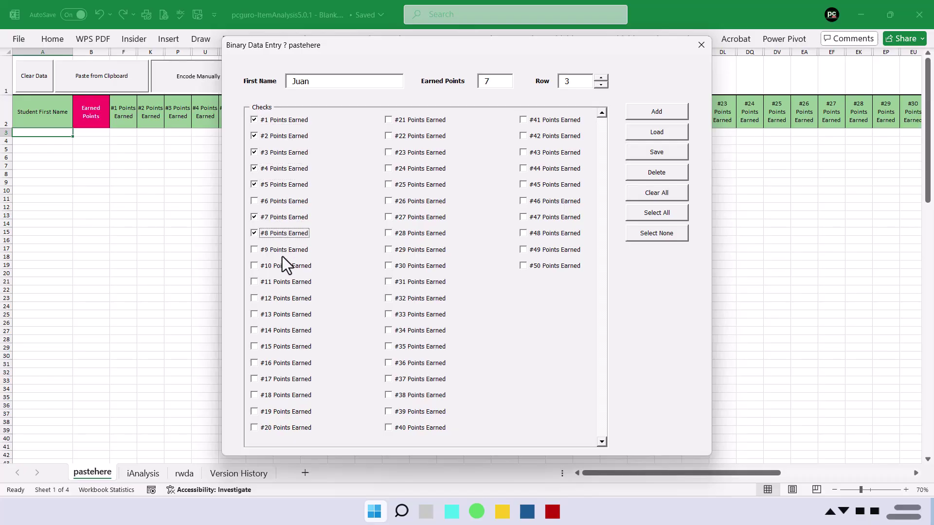
click(282, 283)
click(281, 297)
click(276, 331)
click(276, 346)
click(284, 363)
click(425, 123)
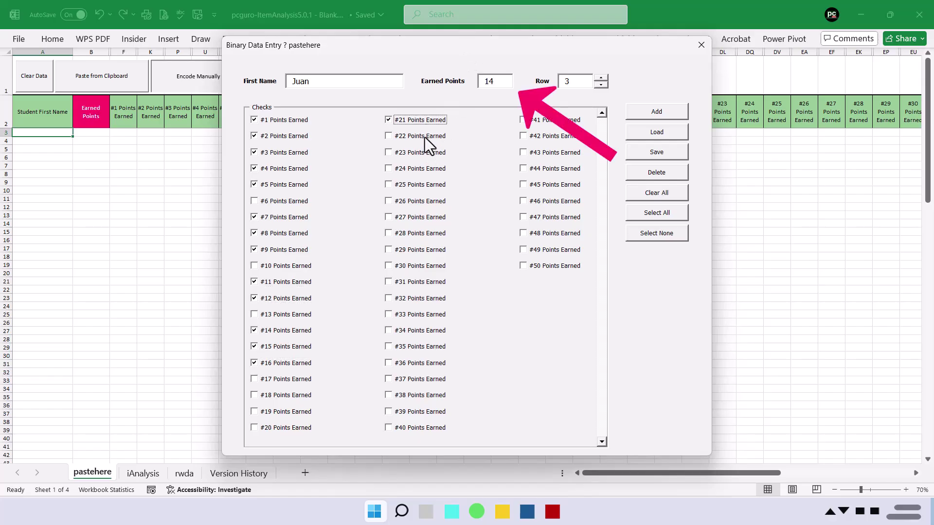
Step: Mark points earned for items 22, 23, 25 to 27, 29, 30, 33 and 35 to 37
click(424, 137)
click(425, 153)
click(419, 174)
click(420, 200)
click(416, 216)
click(414, 250)
click(413, 266)
click(412, 314)
click(411, 346)
click(408, 365)
click(413, 380)
click(418, 168)
Step: Save the first student's record to row 3 and clear the entry form
click(647, 154)
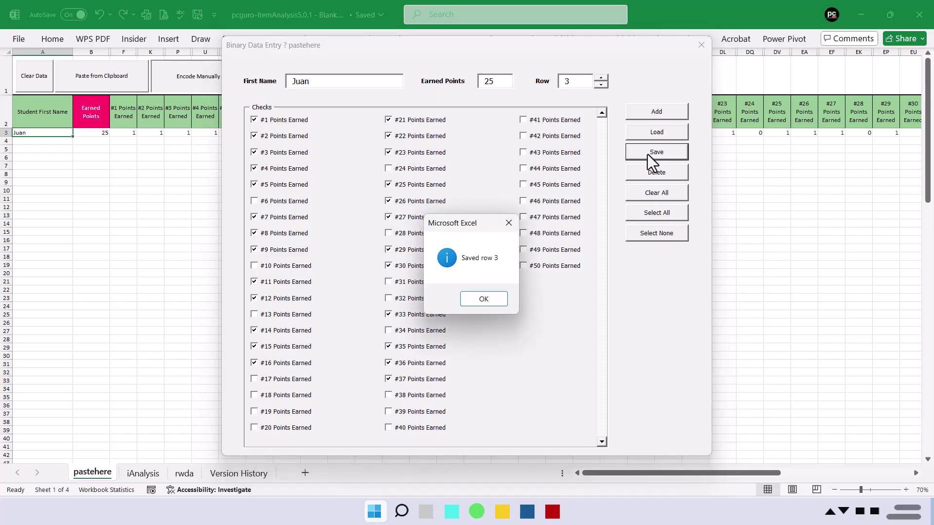
click(483, 299)
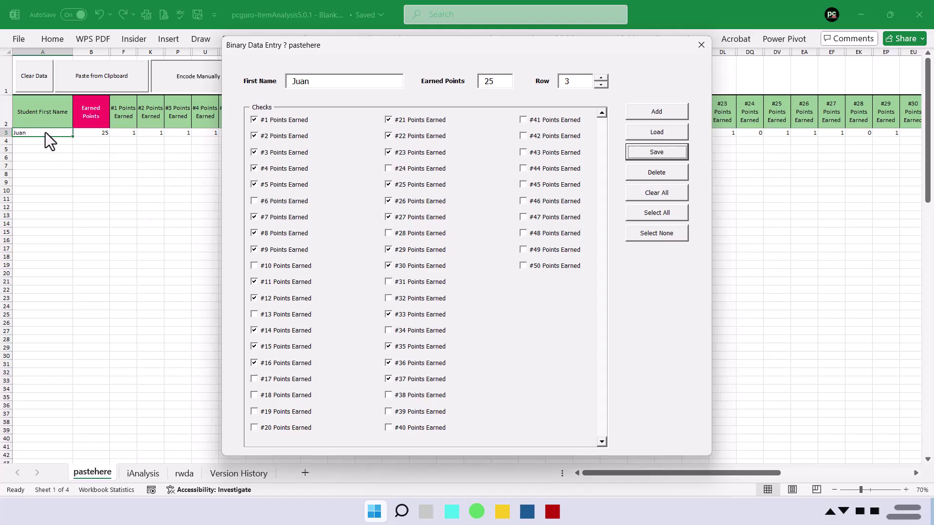
click(606, 156)
click(652, 195)
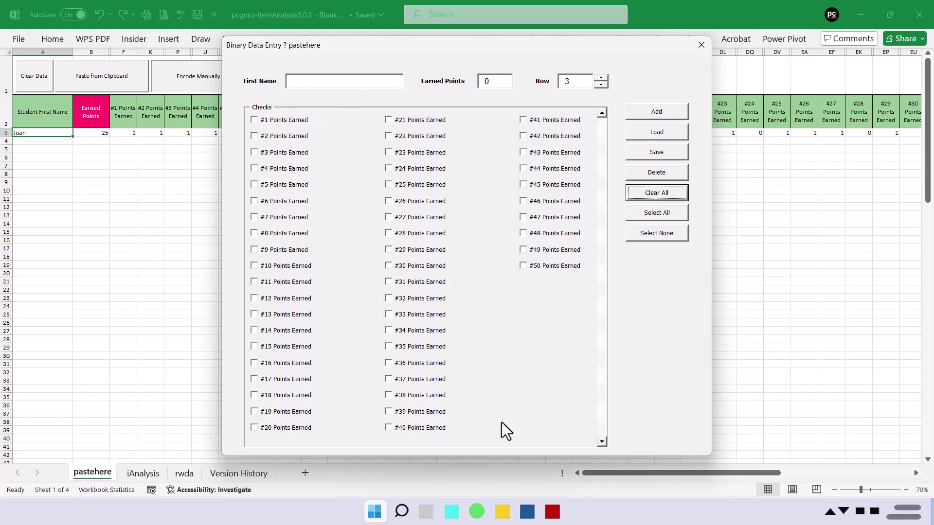
Step: Enter a second student's first name and mark points earned for items 1 to 3, 5 to 7, 9, 10 and 12 to 15
click(346, 80)
text(Maria)
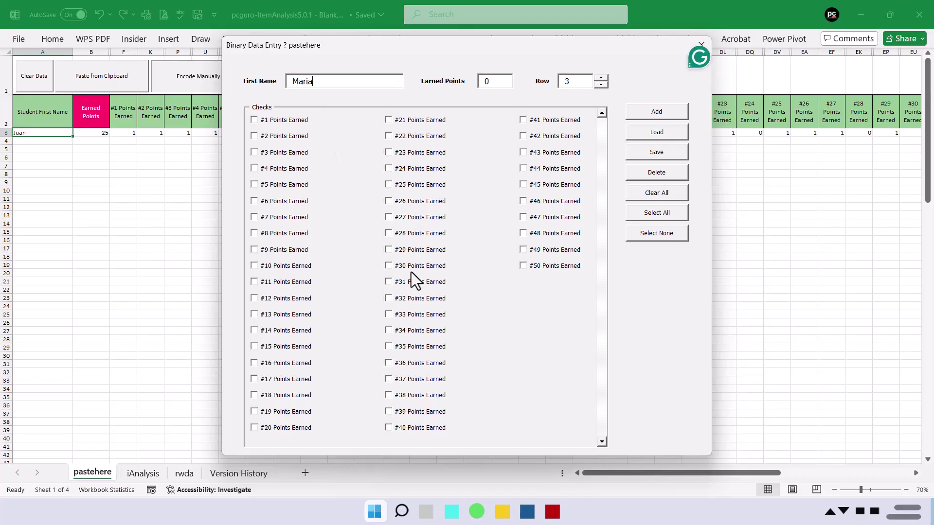
click(271, 120)
click(271, 135)
click(272, 152)
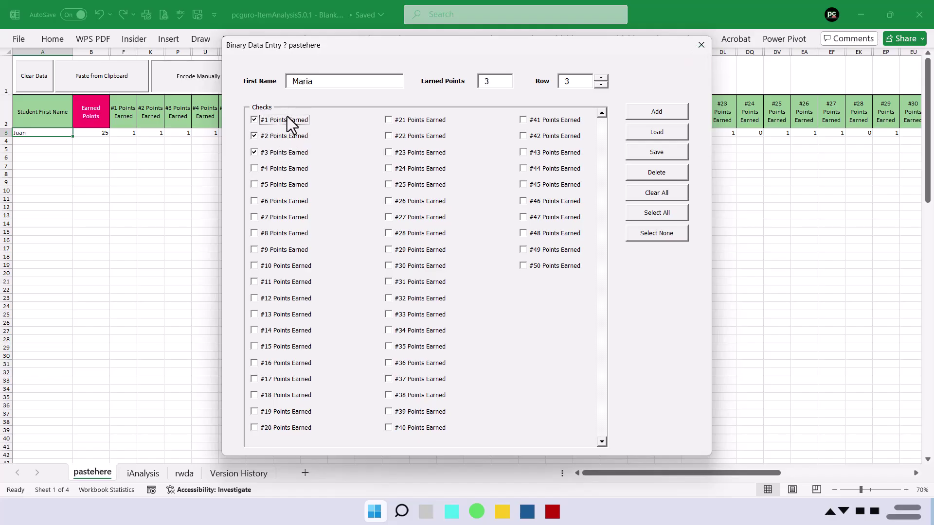
click(272, 186)
click(273, 201)
click(271, 217)
click(273, 249)
click(272, 266)
click(272, 298)
click(271, 346)
Step: Mark points earned for items 18, 19 and 21 to 38 for the second student
click(413, 152)
click(413, 168)
click(413, 250)
click(414, 266)
click(416, 314)
click(416, 331)
click(416, 346)
click(414, 363)
click(413, 378)
click(413, 395)
click(272, 281)
click(273, 395)
click(273, 411)
Step: Add the second student's record to row 4, and delete that row's record again
click(640, 111)
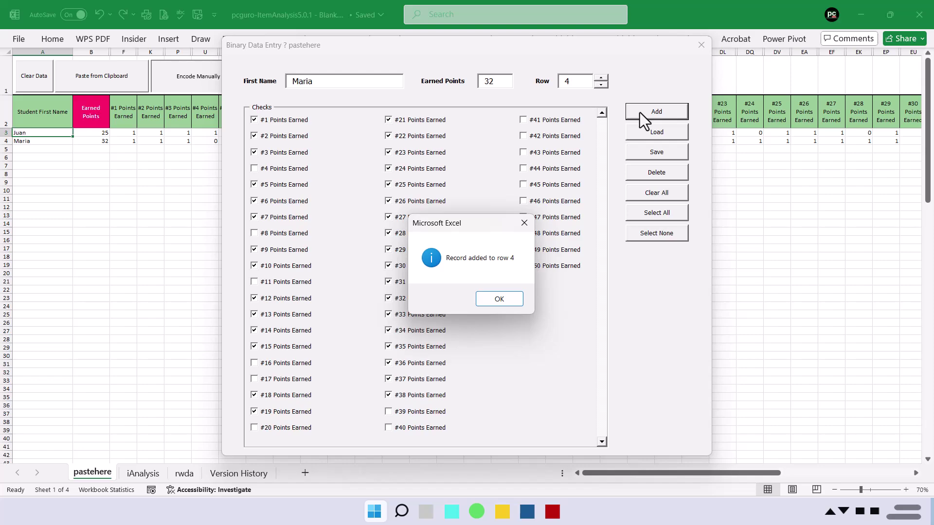
click(503, 303)
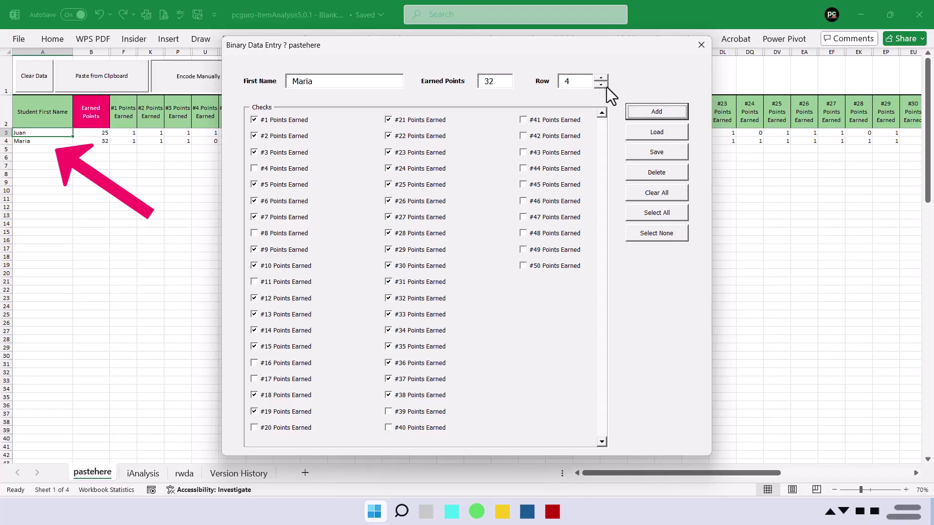
click(647, 177)
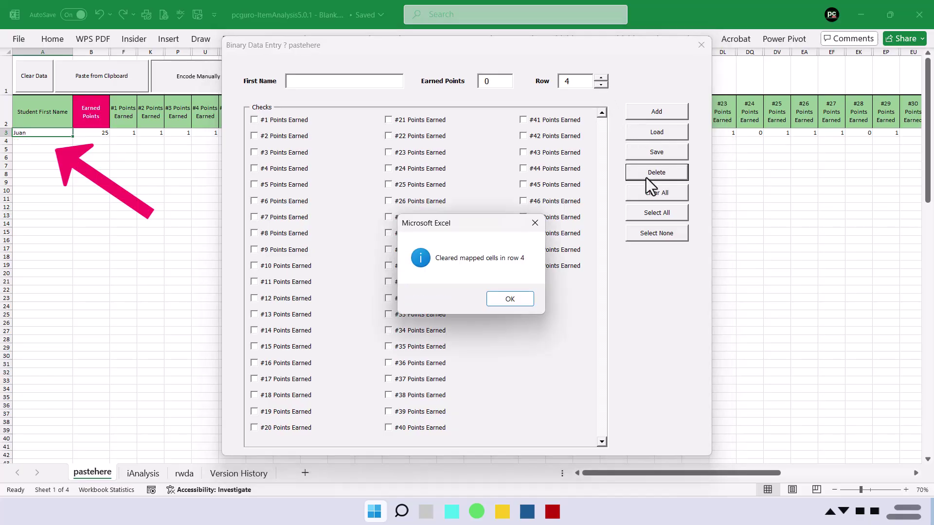
click(513, 304)
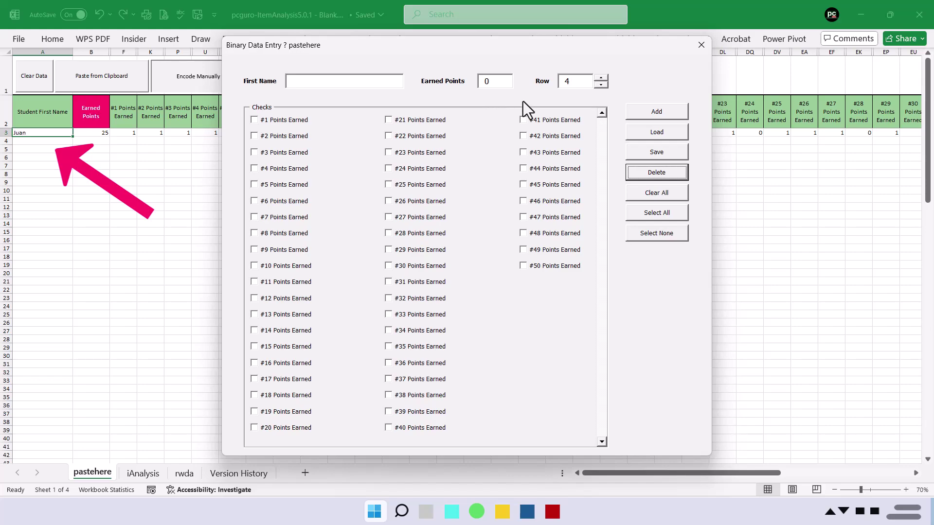
Step: Load the record stored in row 3 into the entry form
click(601, 79)
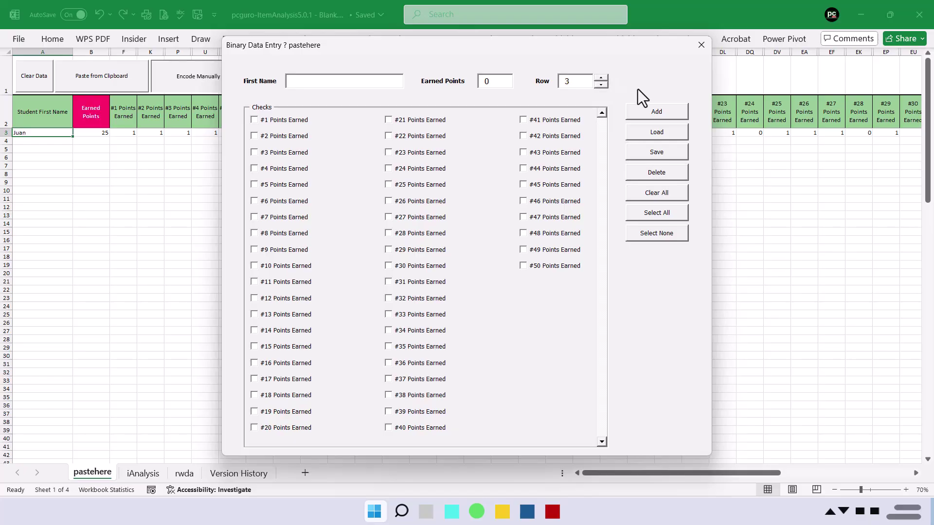
click(668, 133)
click(504, 297)
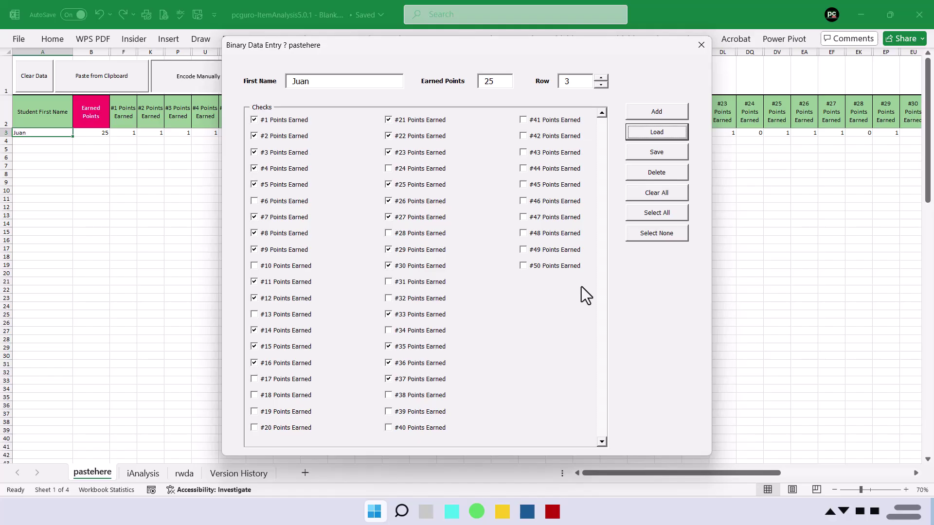
Step: Clear the form, enter the second student's first name, and mark points earned for items 1 to 6, 8, 9, 11 and 12
click(665, 192)
click(355, 83)
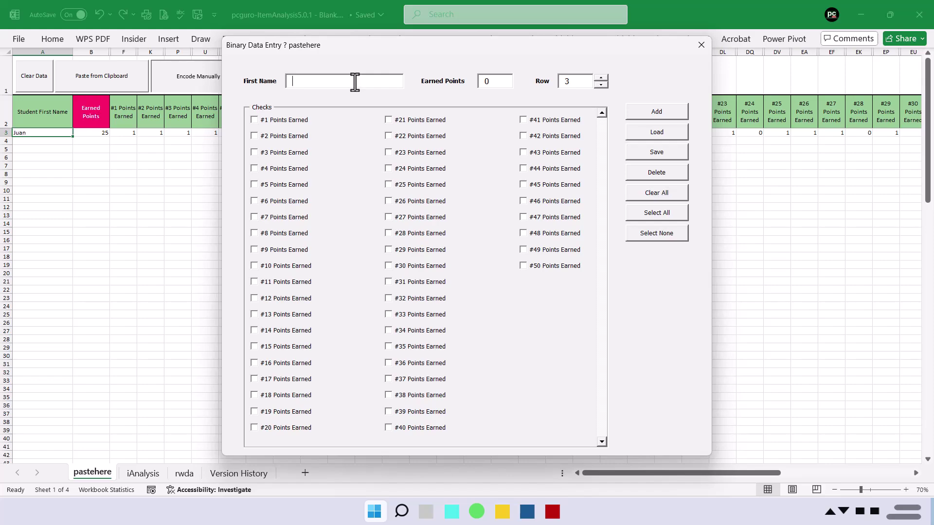
text(Maria)
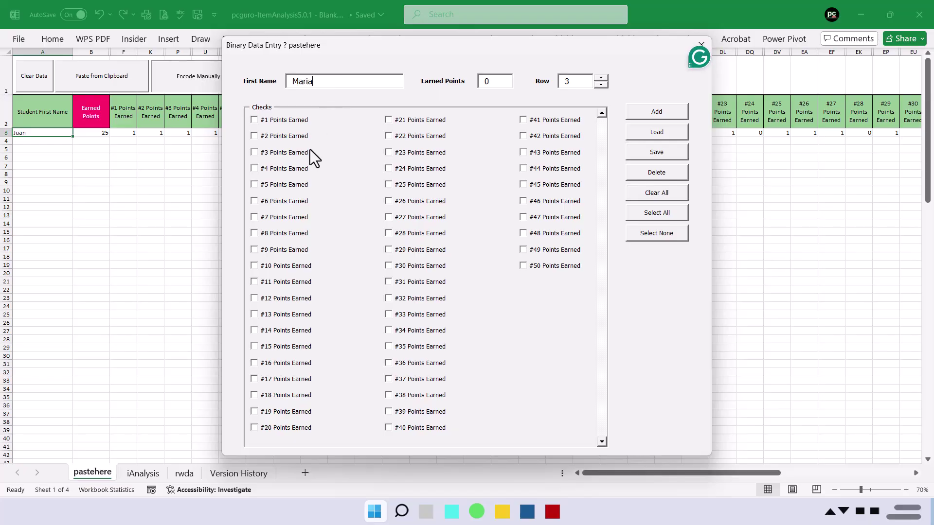
click(285, 120)
click(286, 136)
click(286, 153)
click(286, 168)
click(286, 185)
click(286, 201)
click(286, 233)
click(286, 298)
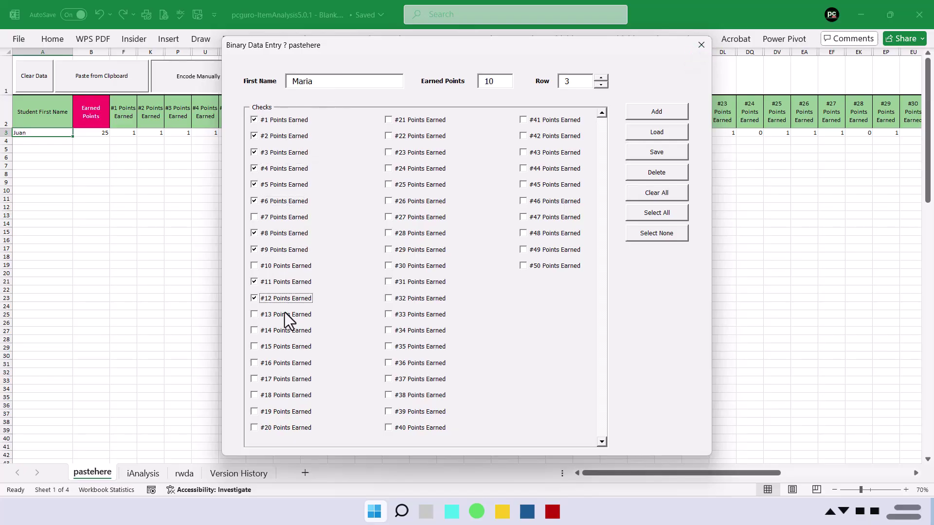
Step: Mark points earned for items 13, 14, 16, 17, 21 and 23 to 27
click(286, 331)
click(286, 379)
click(420, 120)
click(420, 169)
click(420, 201)
click(420, 217)
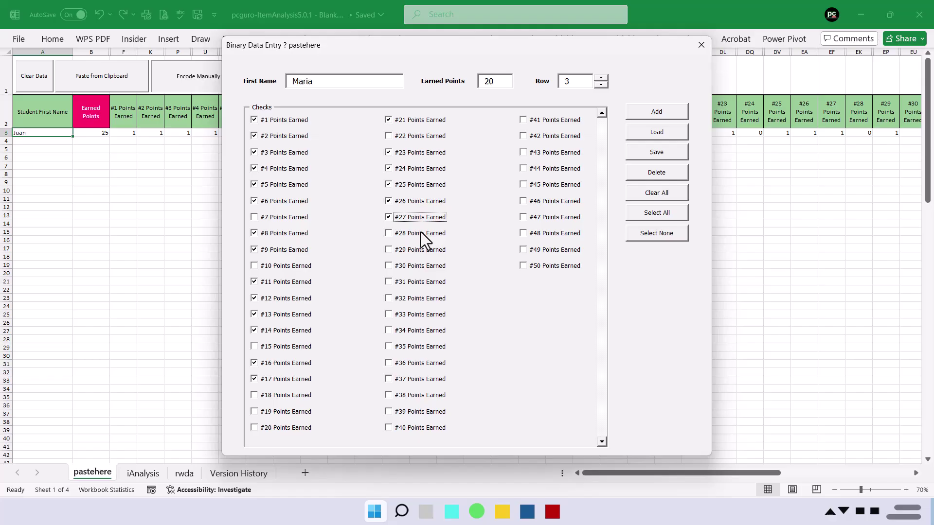
Step: Mark the second student's remaining earned points, including items 19, 20, 28, 29, 33, 35, 37, 38 and 40
click(420, 315)
click(420, 347)
click(420, 380)
click(420, 395)
click(420, 428)
click(286, 412)
click(286, 428)
Step: Add the second student's record to row 4 and empty the entry form
key(Return)
click(664, 192)
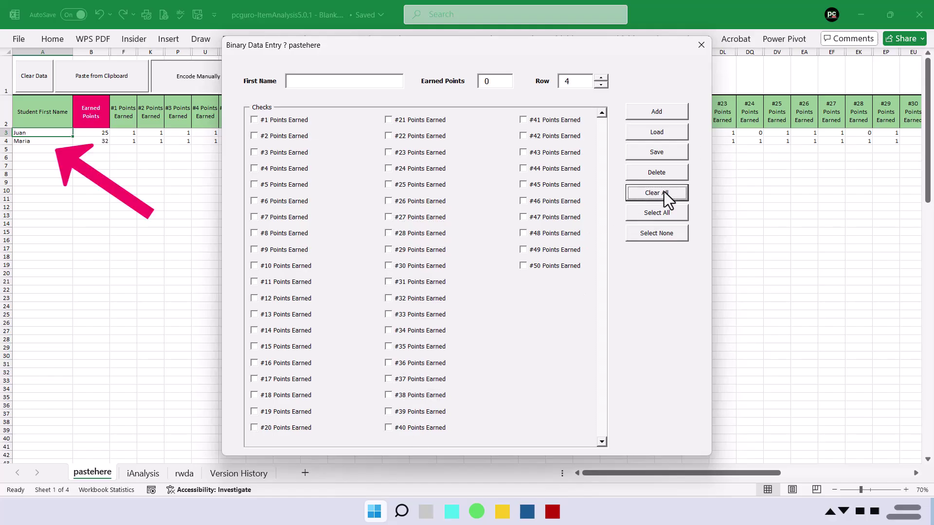
Step: Enter the third student's first name and mark points earned for items 1 to 11
click(371, 81)
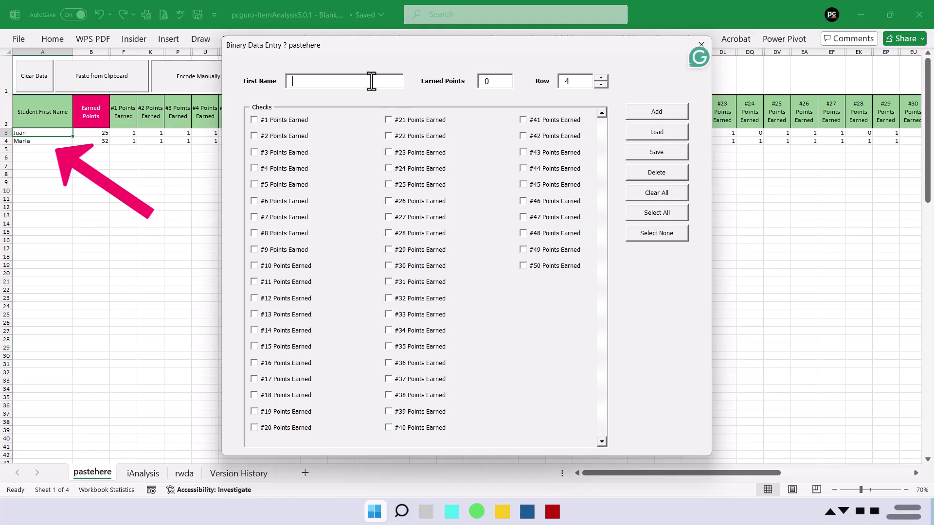
text(Jose)
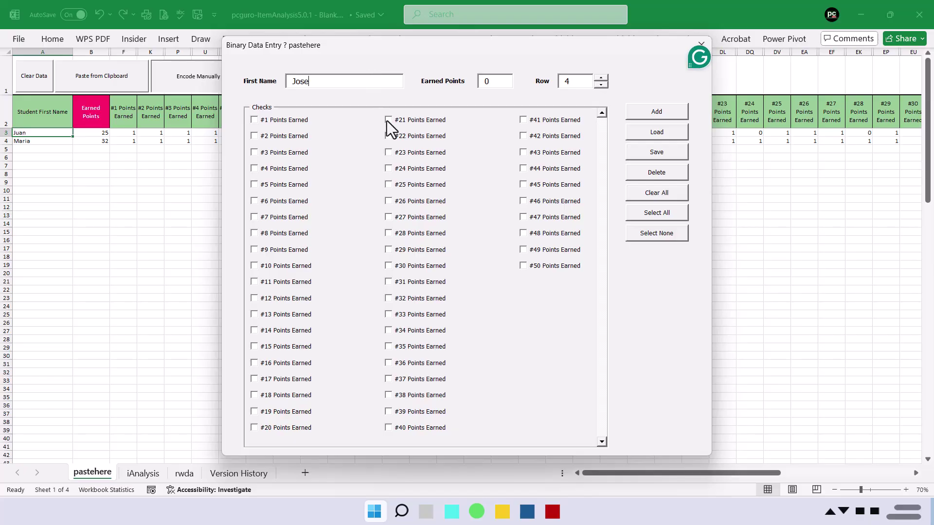
click(287, 120)
click(286, 168)
click(286, 186)
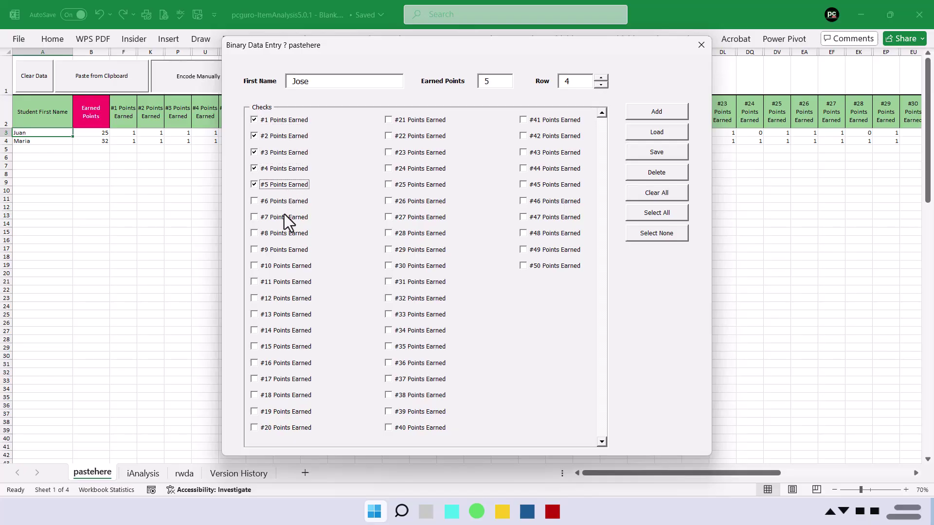
click(286, 217)
click(290, 266)
click(288, 282)
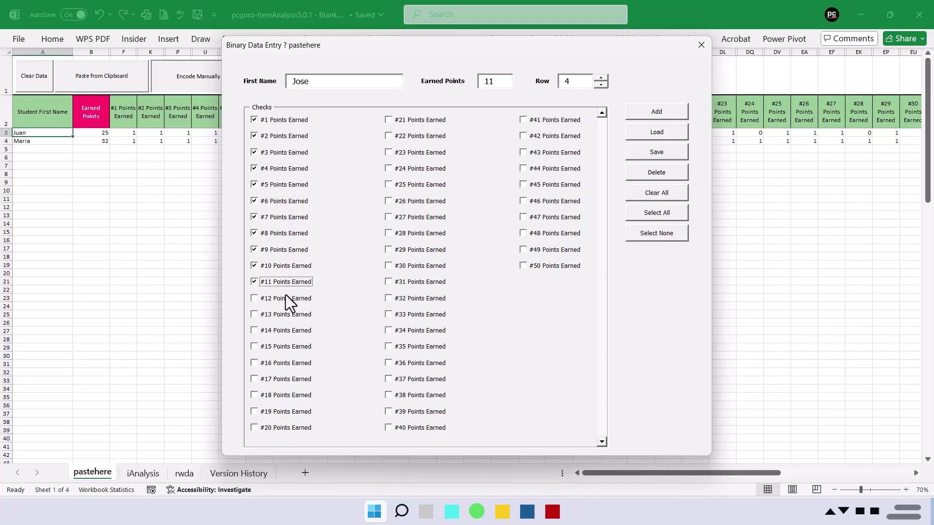
Step: Mark points earned for items 12 to 17, 21, 22, 24 to 28 and 31 to 34
click(287, 331)
click(286, 347)
click(419, 120)
click(419, 136)
click(419, 169)
click(421, 201)
click(420, 217)
click(419, 233)
click(419, 282)
click(419, 299)
Step: Unmark the points earned for items 5 to 10 and add the third student's record to row 5
click(287, 185)
click(287, 201)
click(287, 217)
click(287, 233)
click(286, 249)
click(286, 265)
click(653, 112)
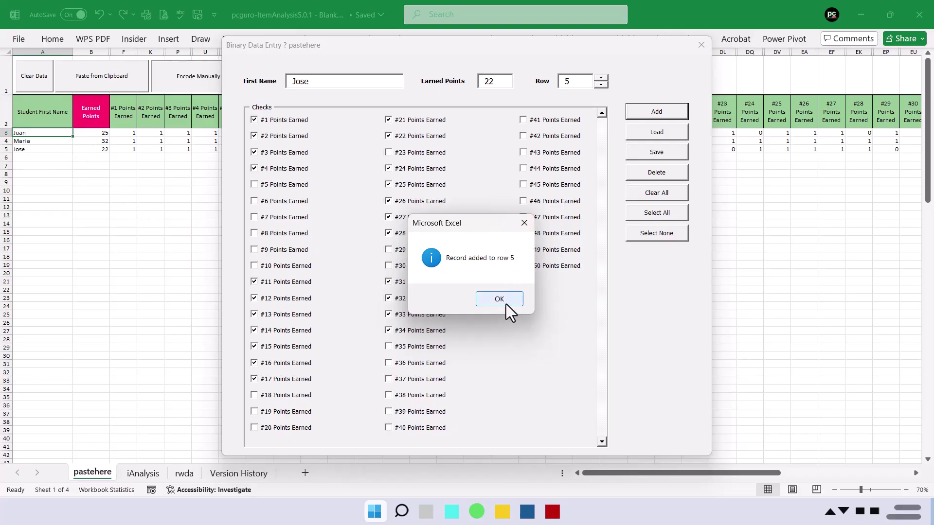
click(506, 305)
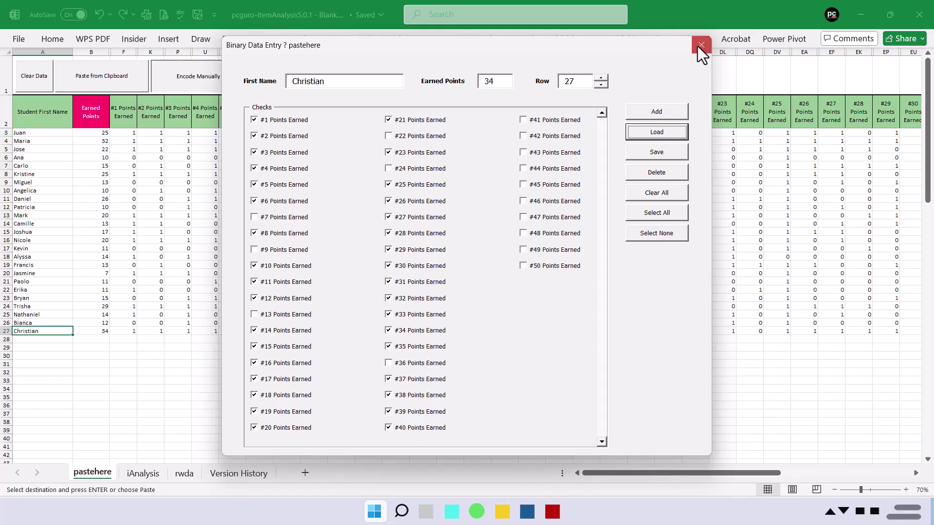
Step: Close the data entry form and run the item analysis on the encoded student responses
click(699, 45)
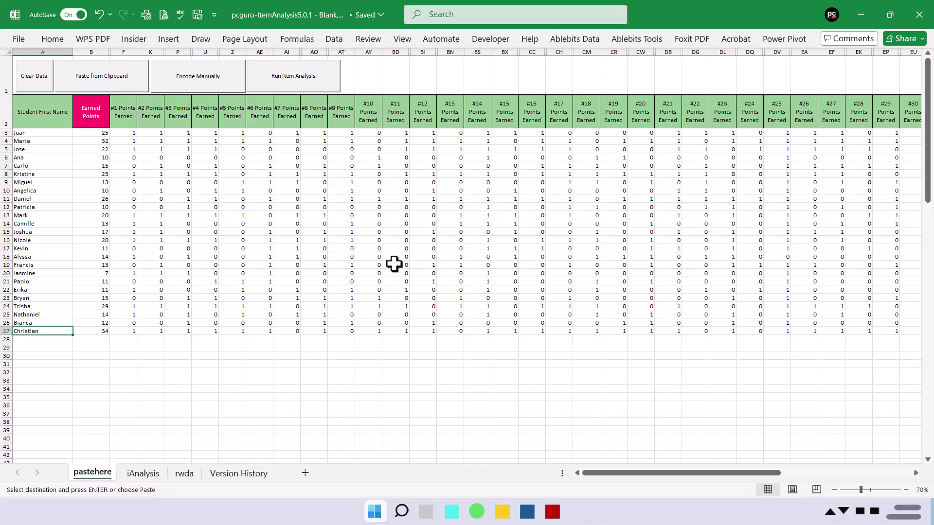
click(302, 78)
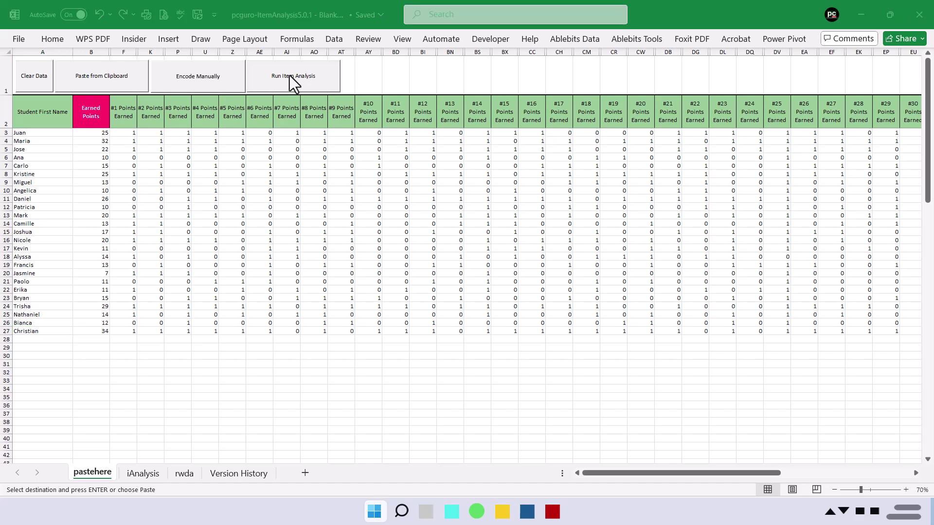
click(299, 81)
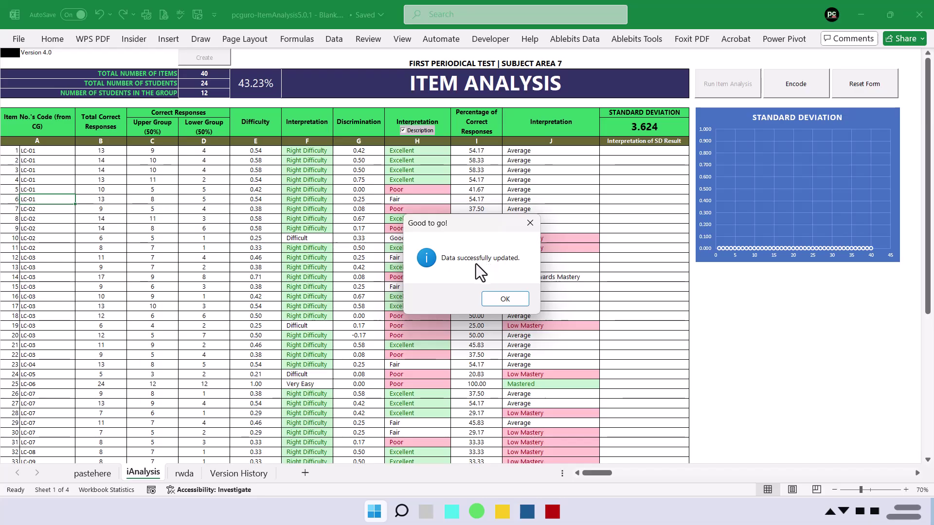
click(504, 298)
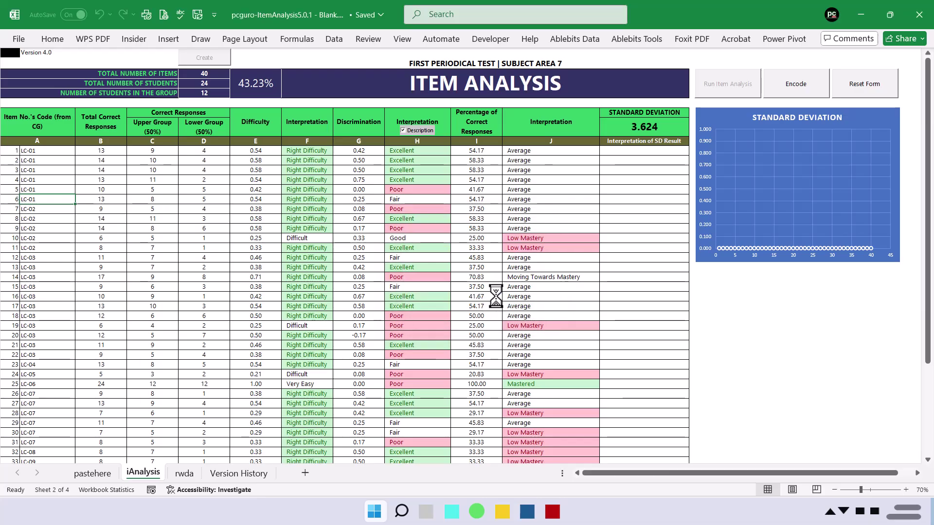
Step: Toggle the Description option for the interpretation of the discrimination values in the item analysis table
click(403, 134)
click(402, 130)
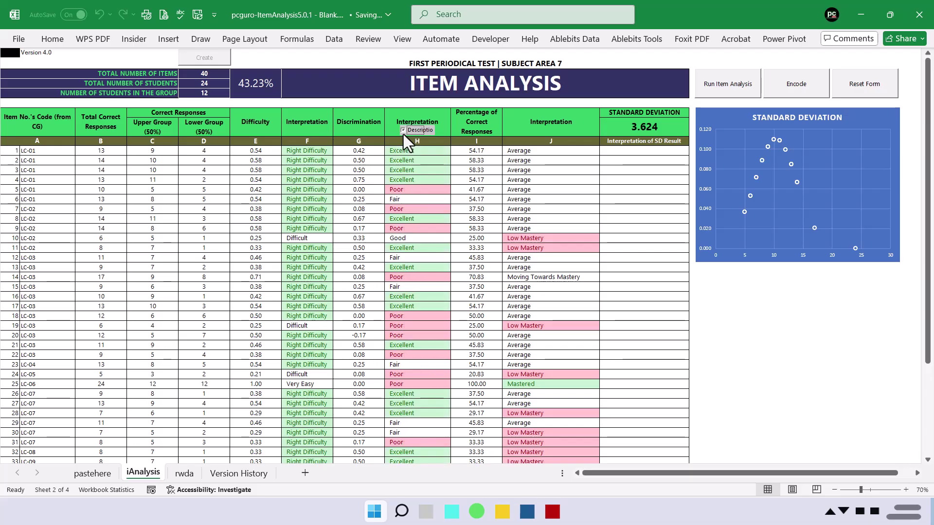
click(404, 134)
click(404, 134)
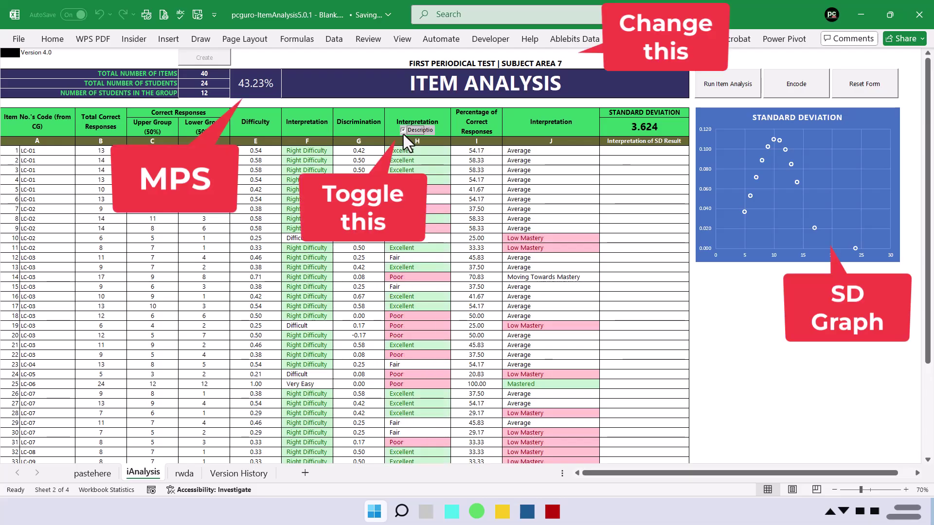